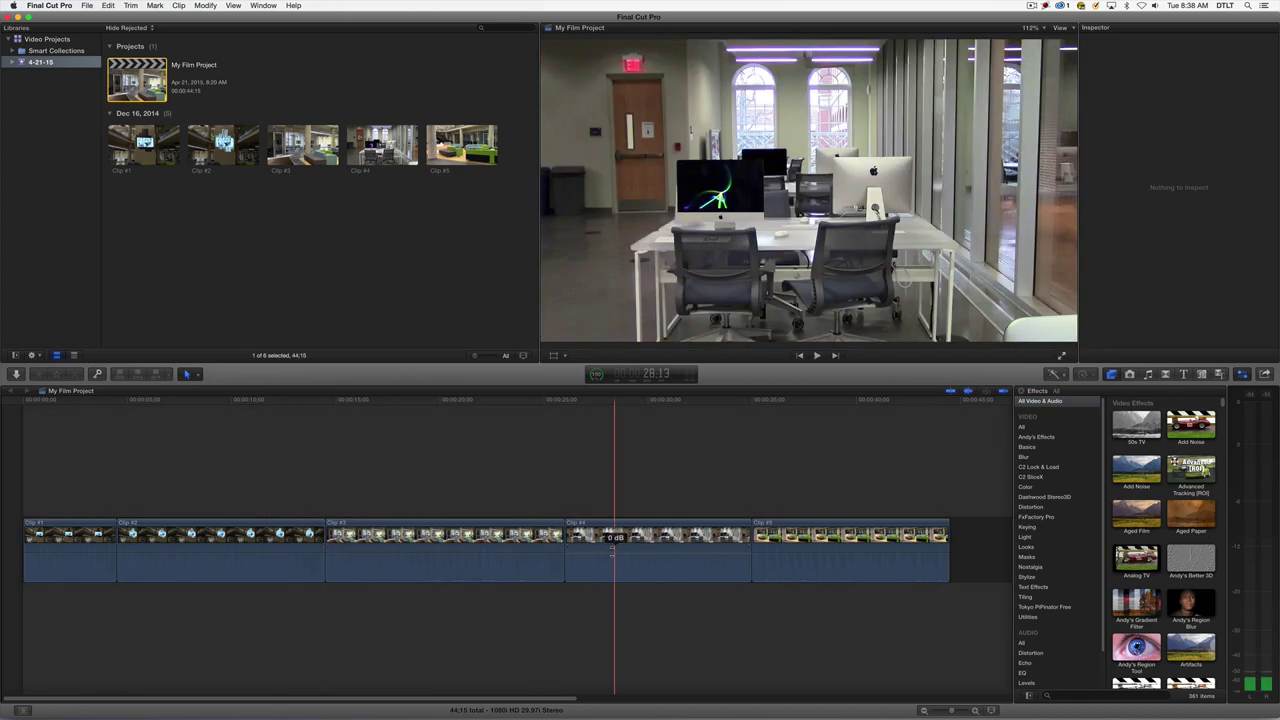
Place the playhead partway through My Film Project and show the Final Cut Pro application menu
click(444, 499)
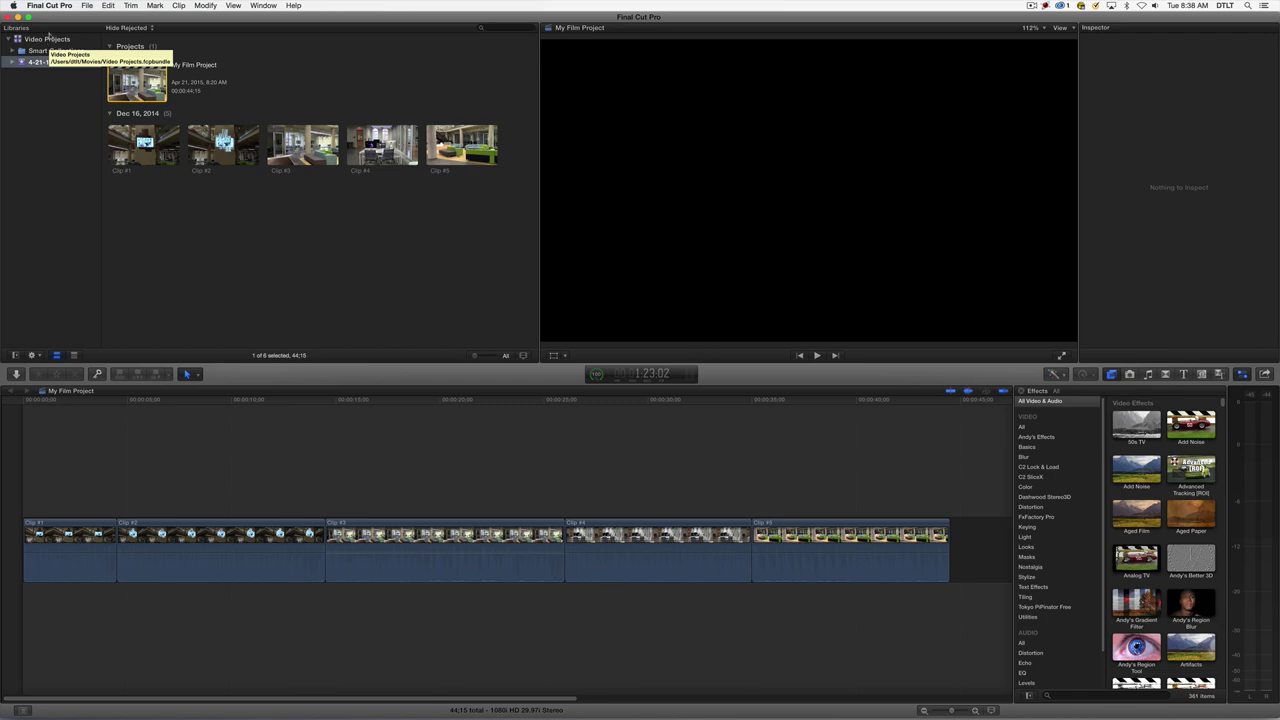
click(48, 5)
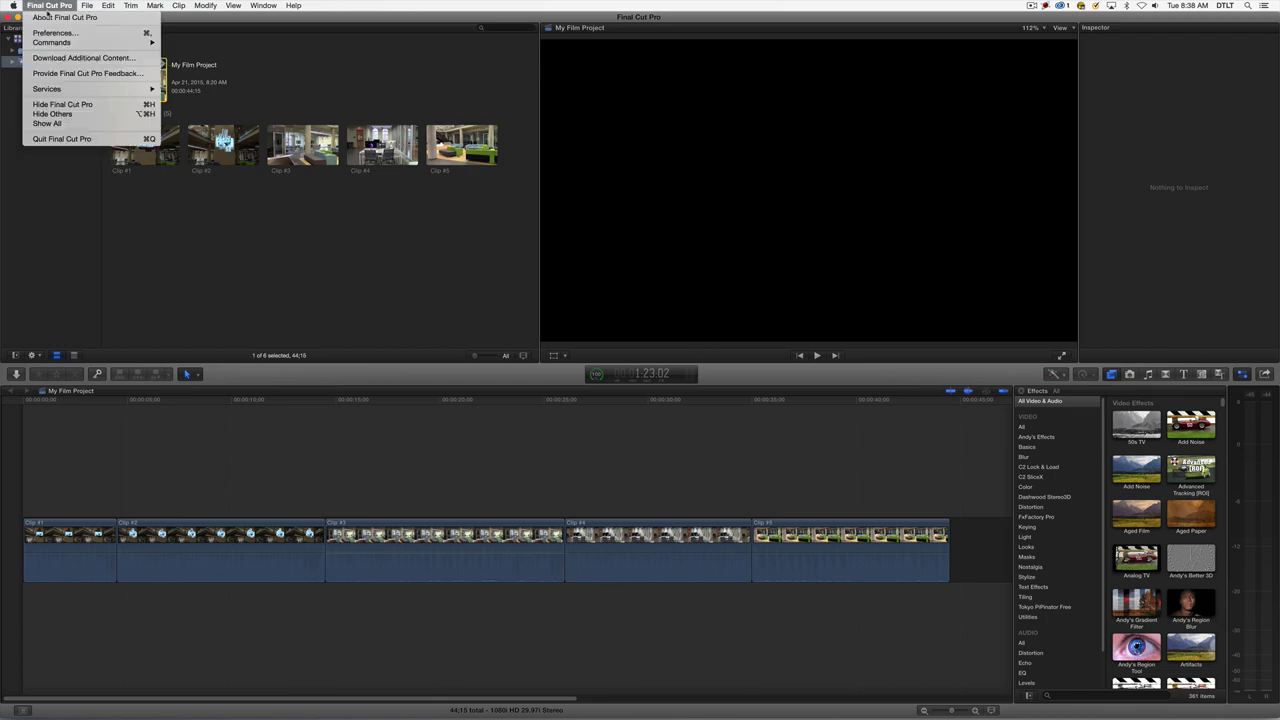
Hide Final Cut Pro, inspect the Video Editing drive's folders in Finder, then return to Final Cut Pro
click(85, 106)
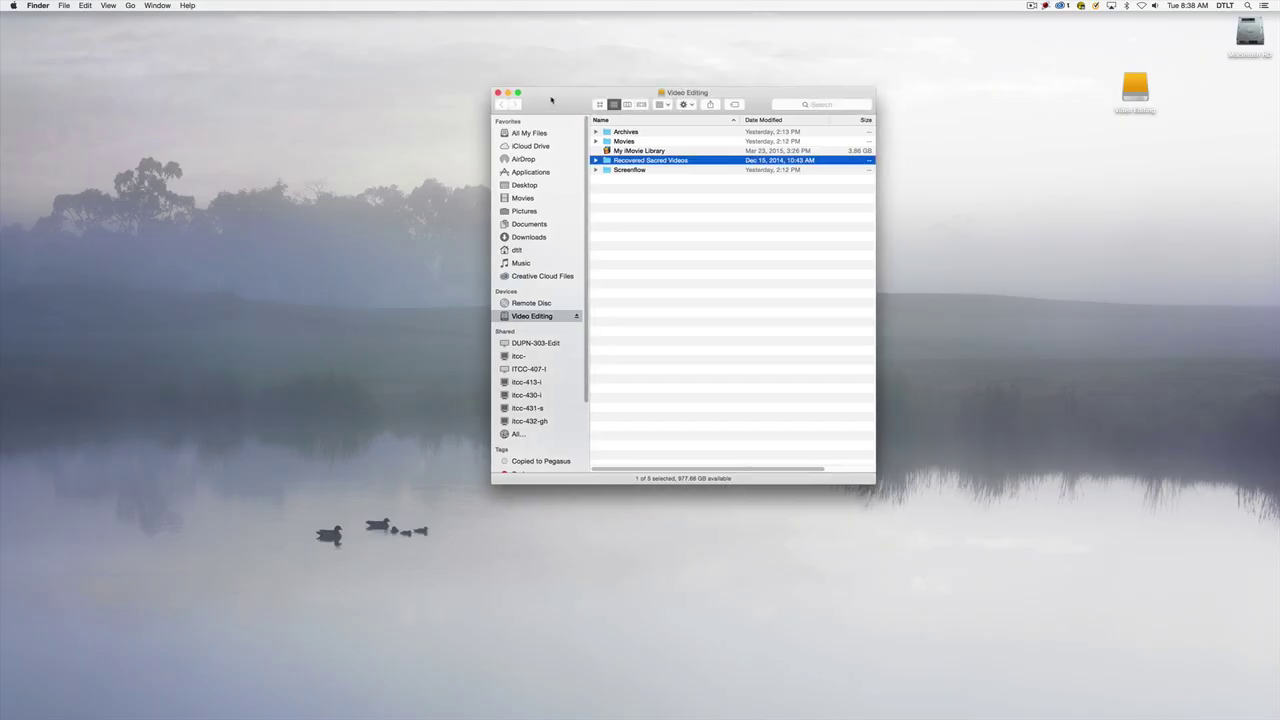
drag(579, 110, 506, 157)
click(433, 141)
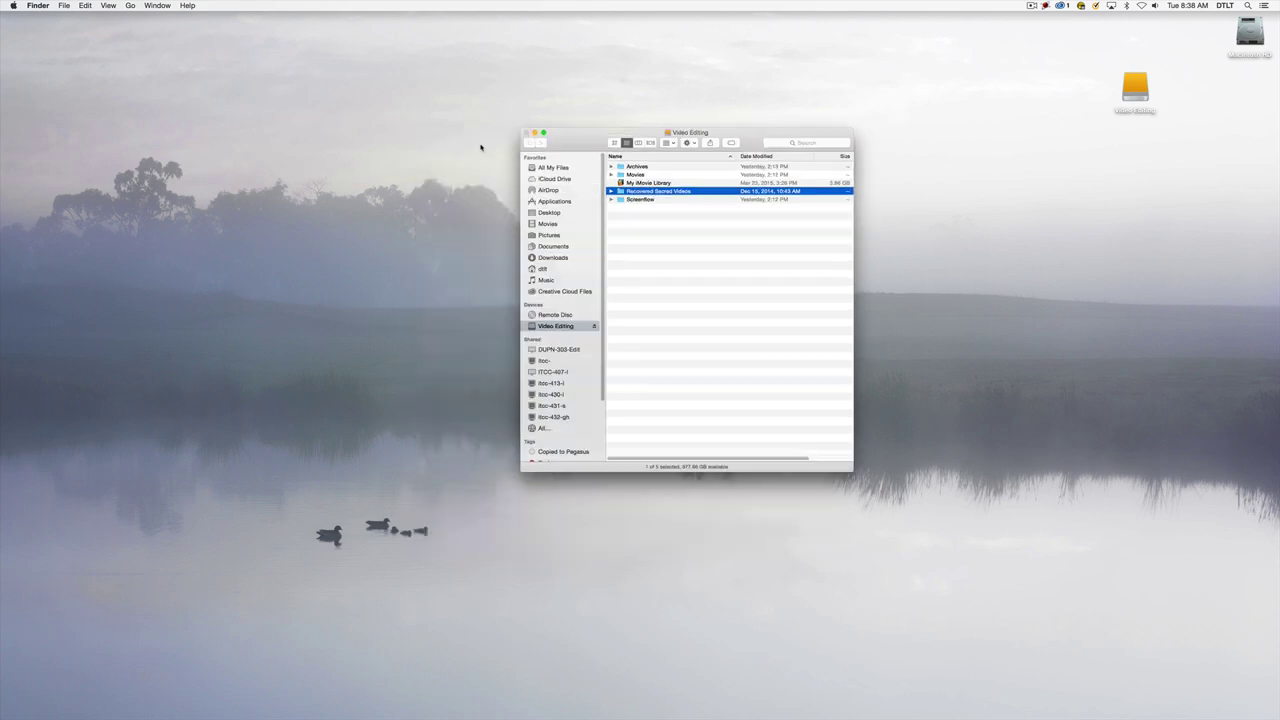
double_click(1132, 88)
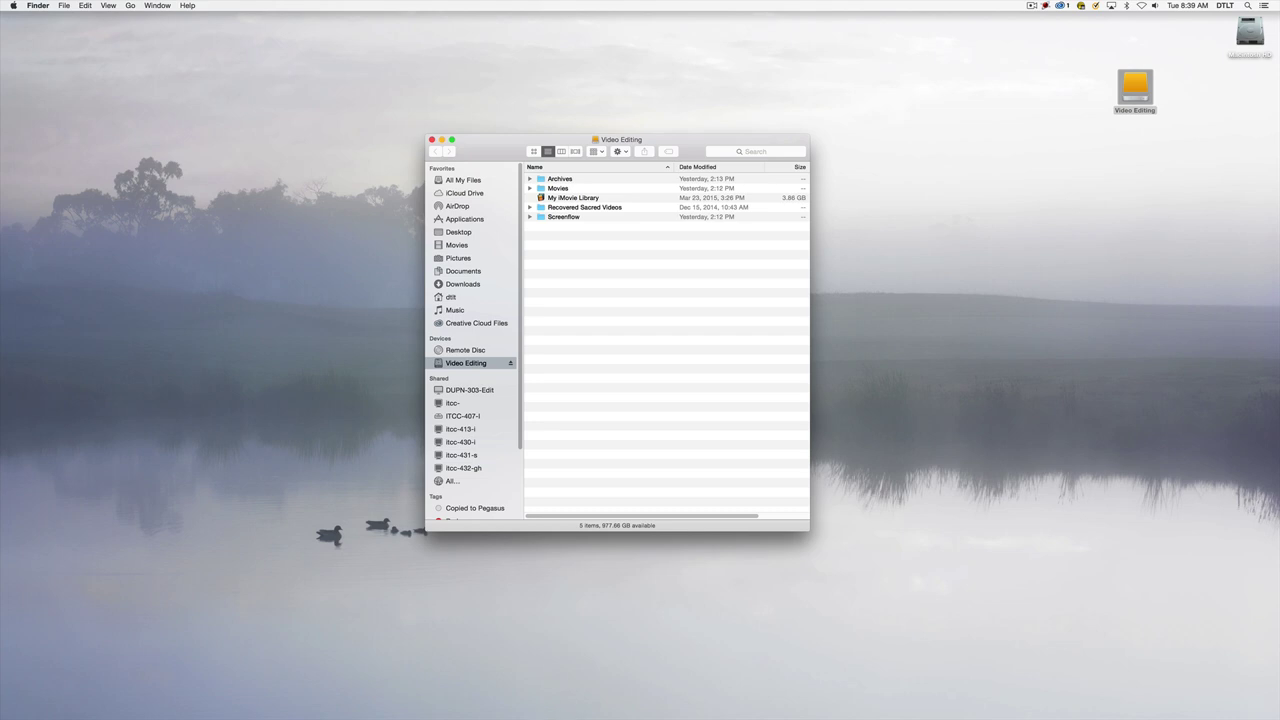
mouse_move(497, 716)
click(497, 688)
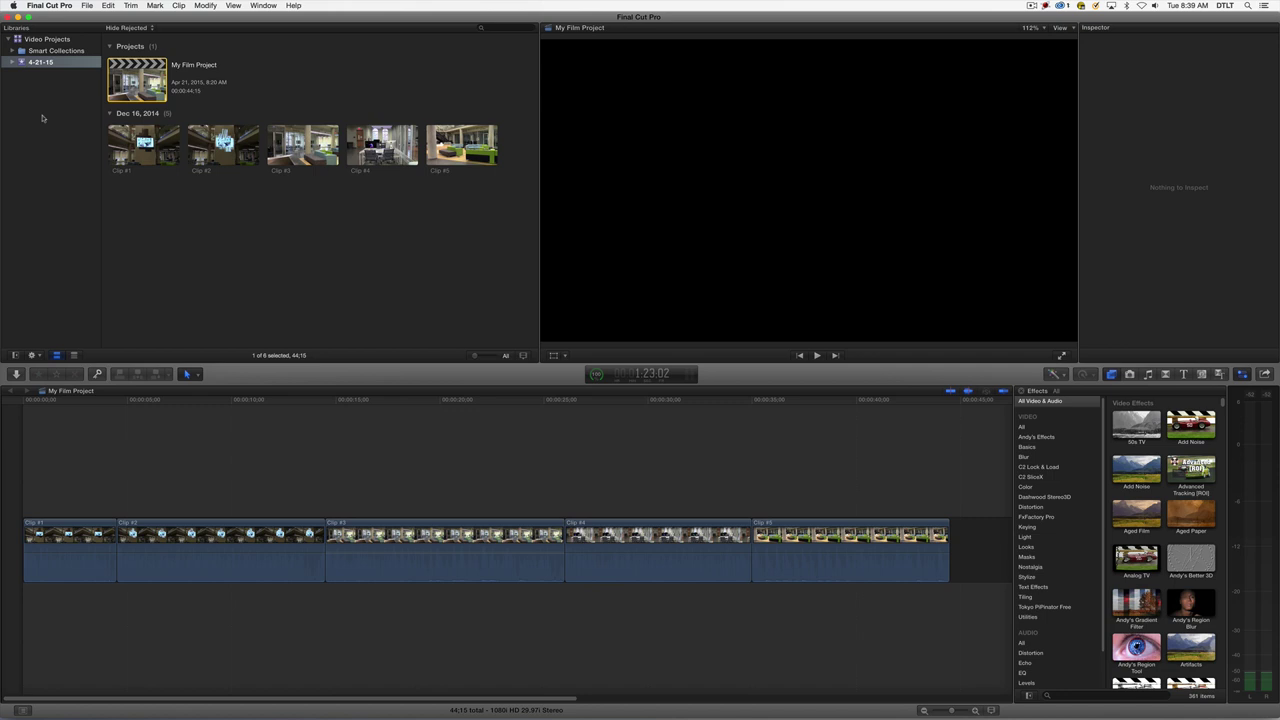
Start a new library named 'My Portable Projects' with Video Editing as its save location
click(88, 6)
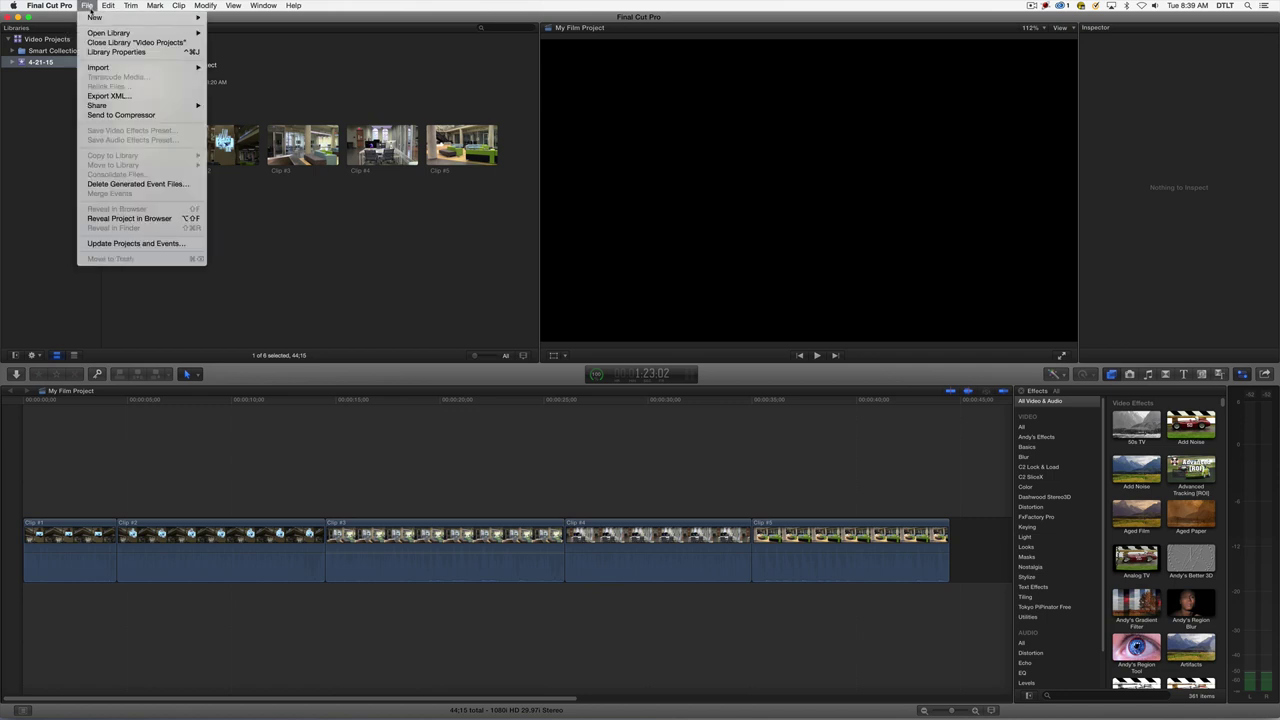
mouse_move(96, 18)
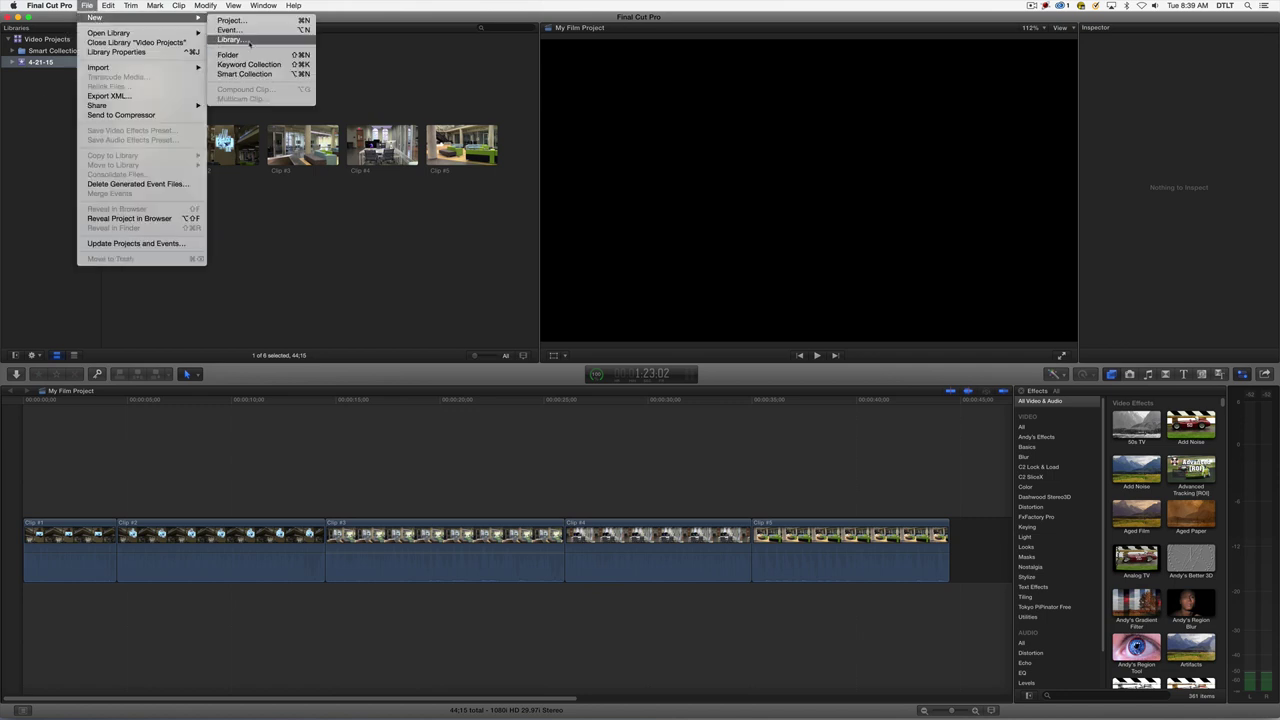
click(230, 40)
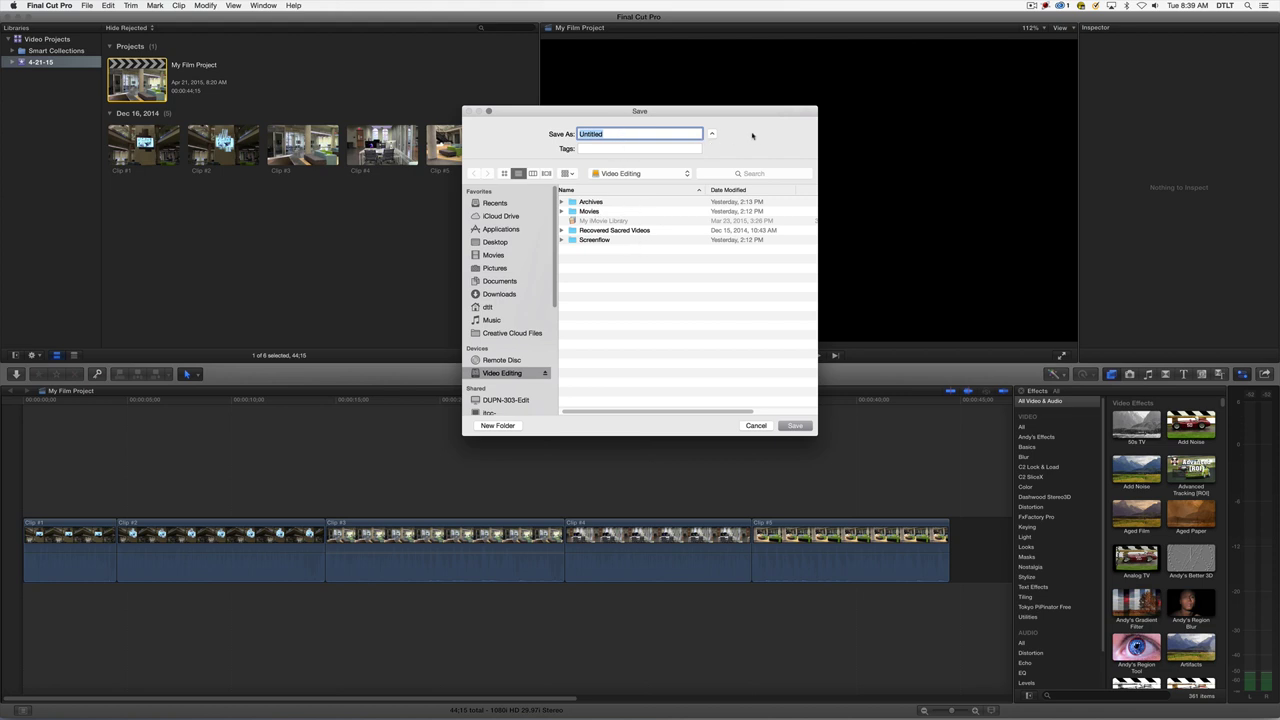
text(MY)
key(BackSpace)
text(y Portabl)
text(e Projec)
text(ts)
Save the My Portable Projects library and show the original library's 4-21-15 event
click(795, 425)
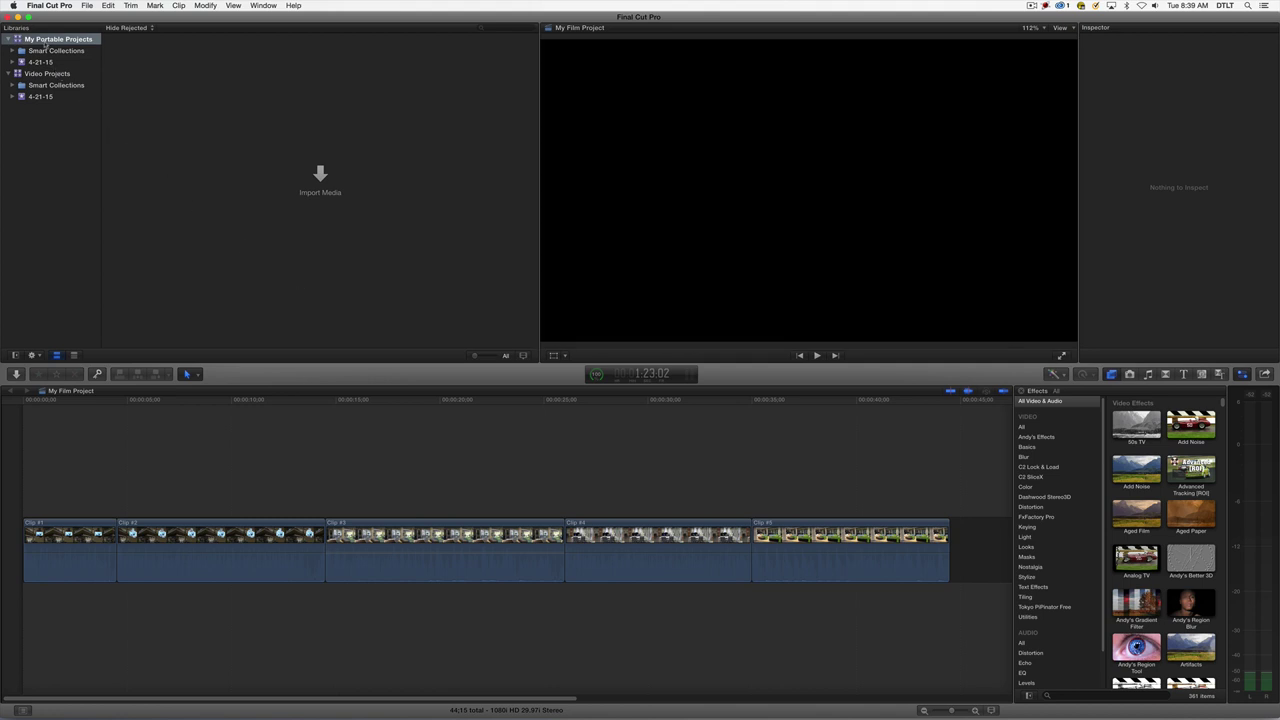
click(37, 62)
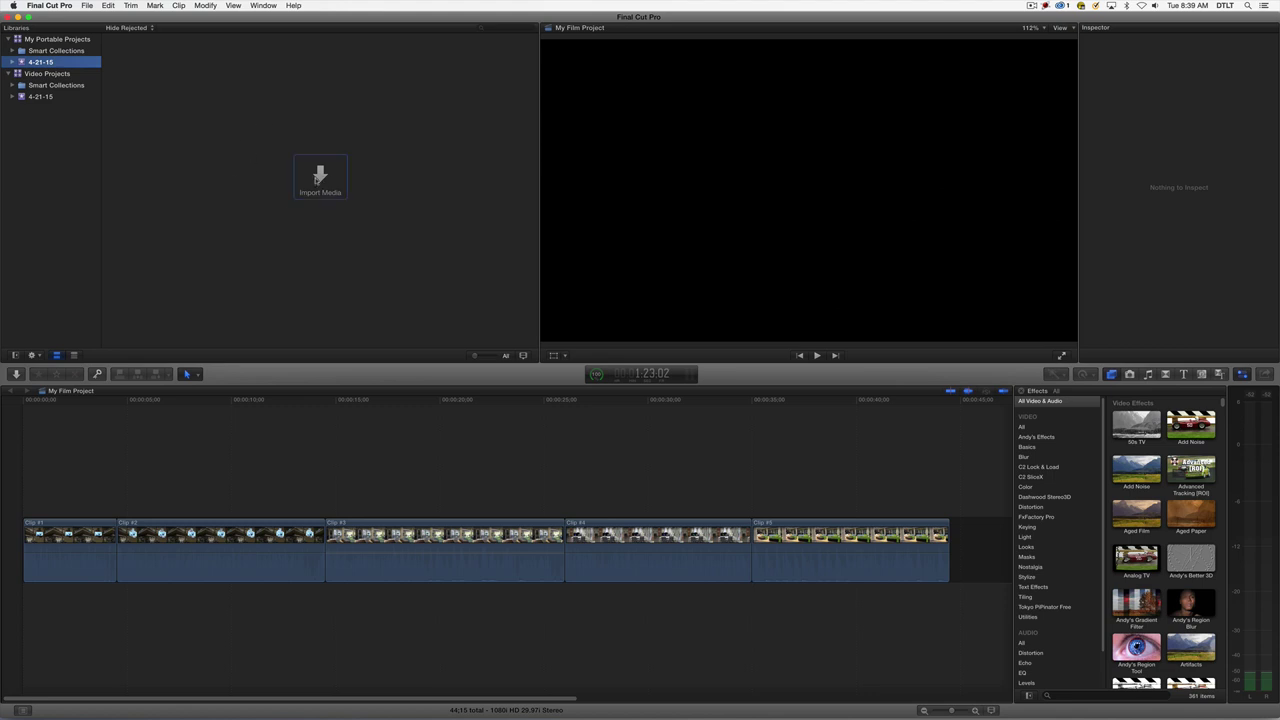
click(38, 97)
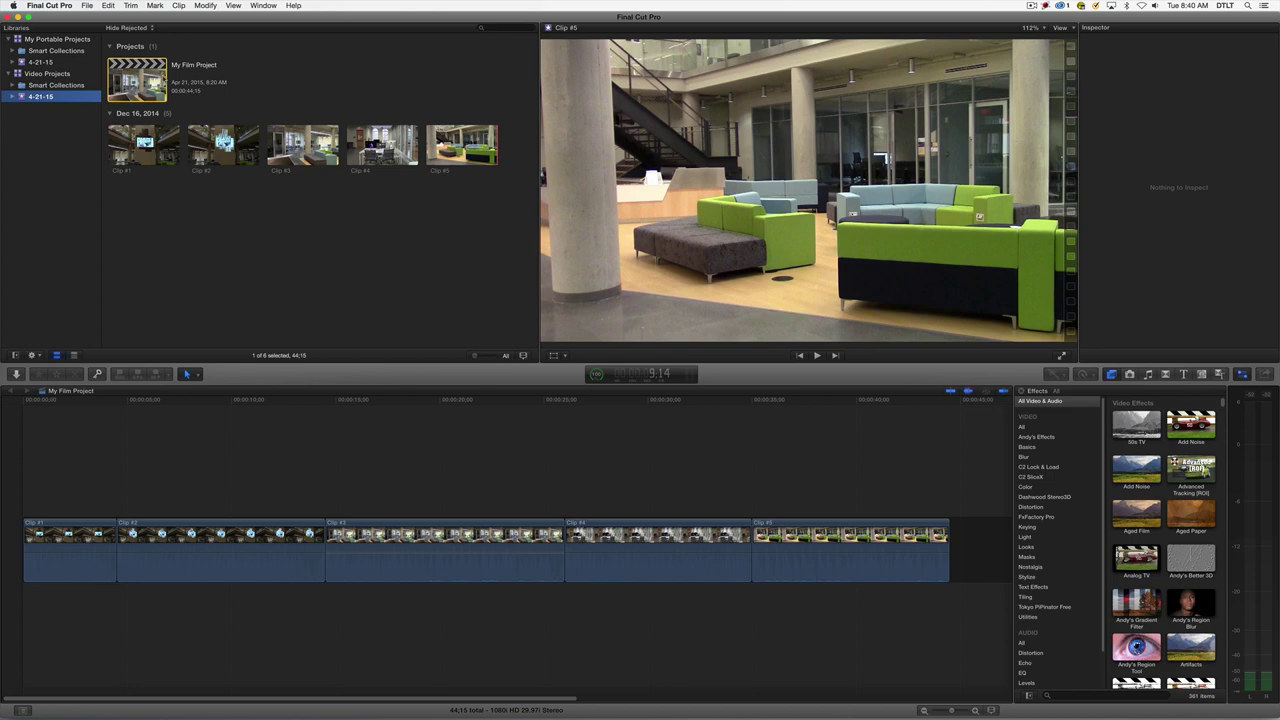
Select My Film Project among the original event's clips in the browser
click(233, 219)
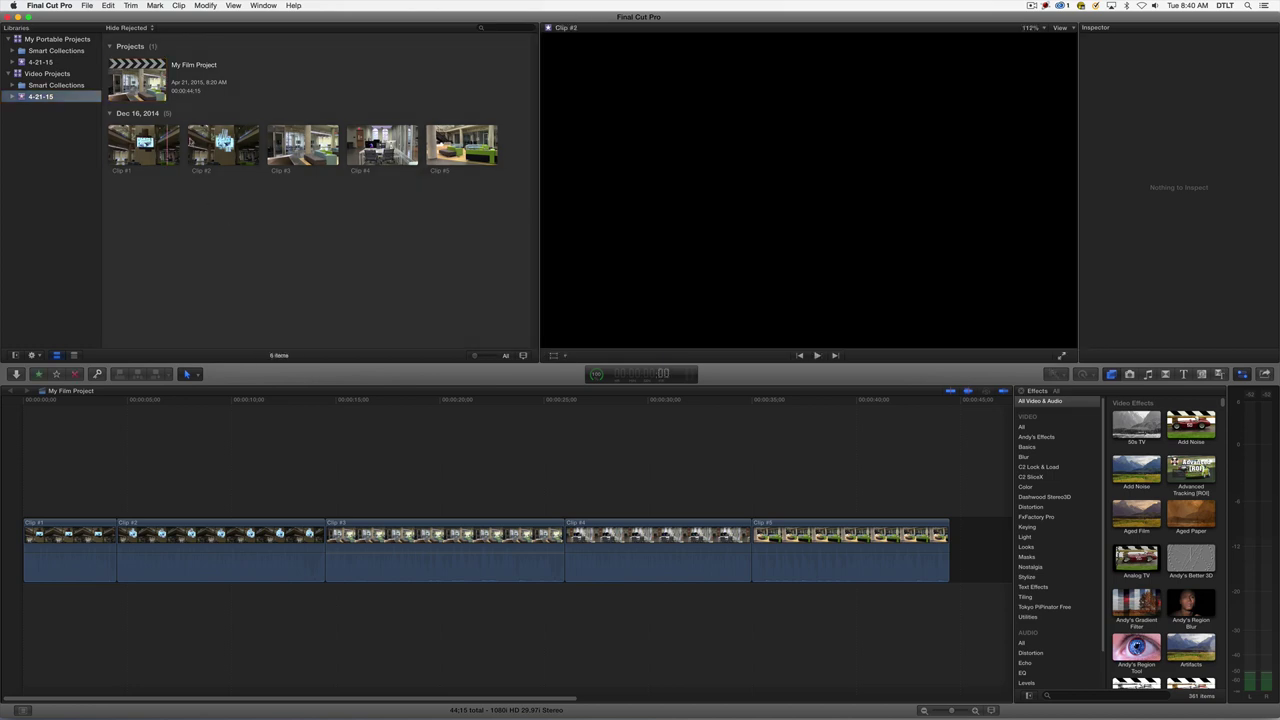
click(160, 140)
key(Right)
key(Right)
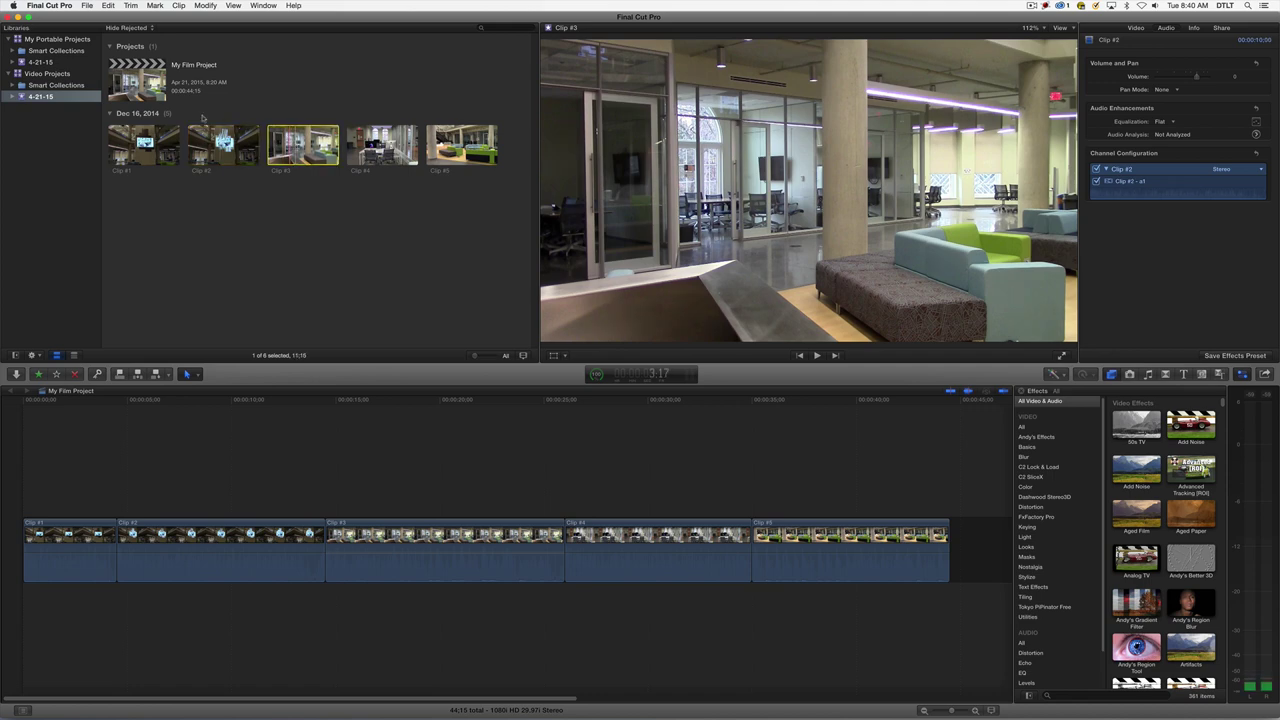
click(137, 80)
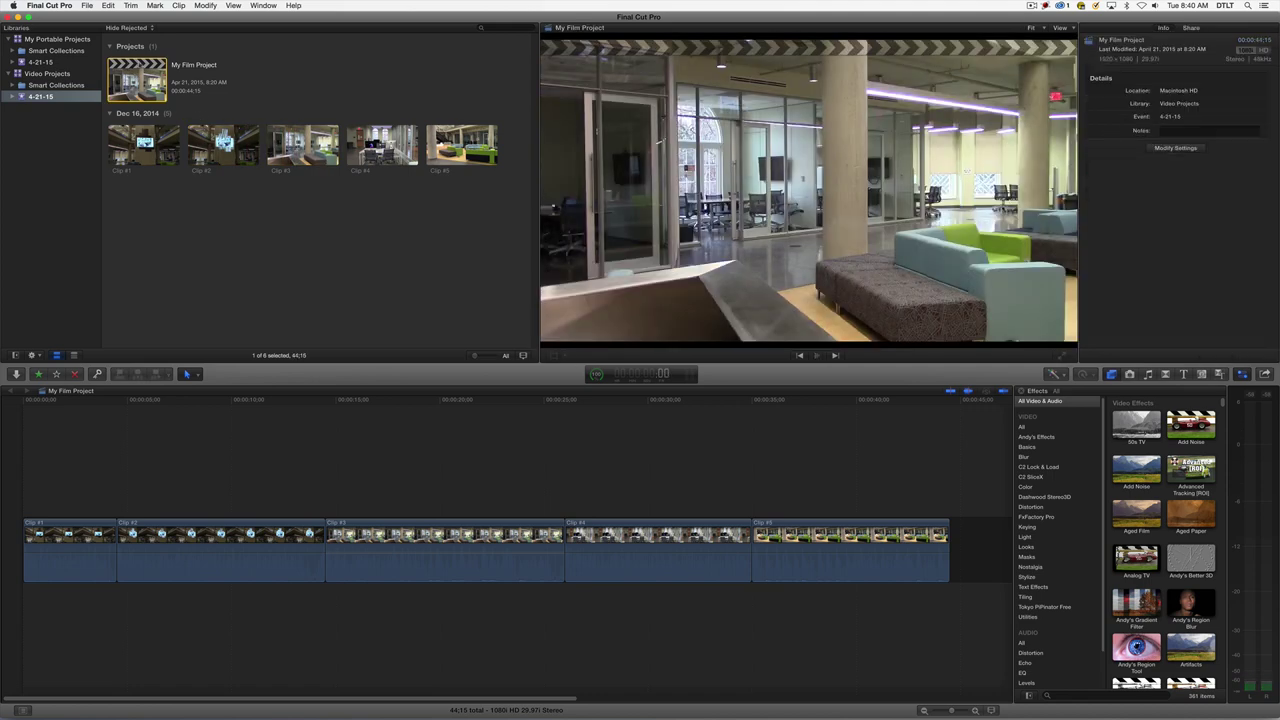
Drag My Film Project into the 4-21-15 event of My Portable Projects and confirm copying its media
drag(137, 80, 44, 63)
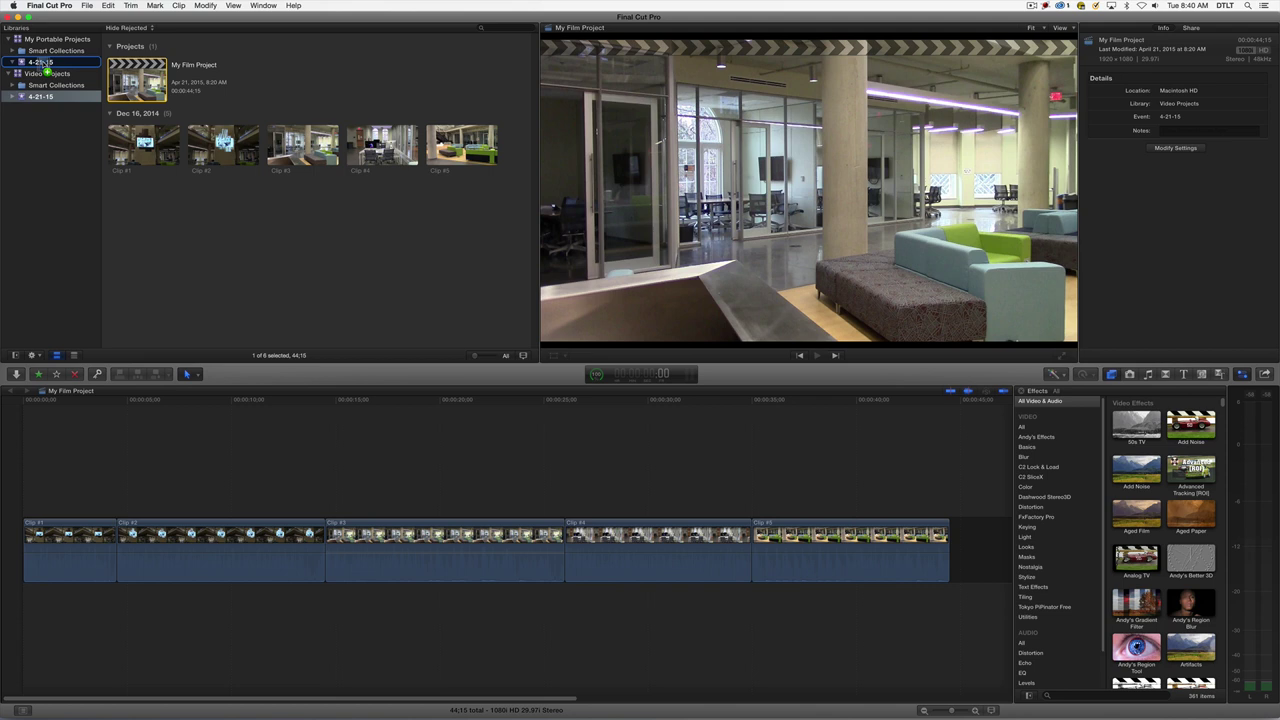
drag(44, 65, 43, 64)
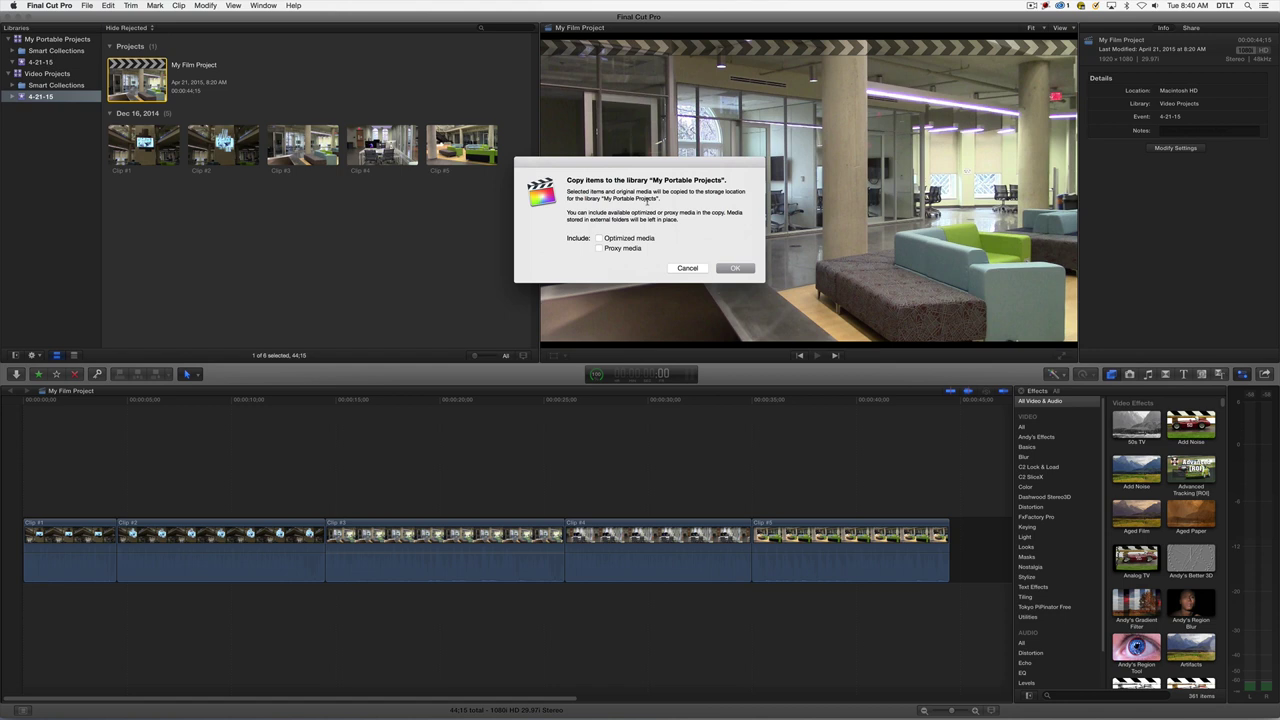
click(734, 268)
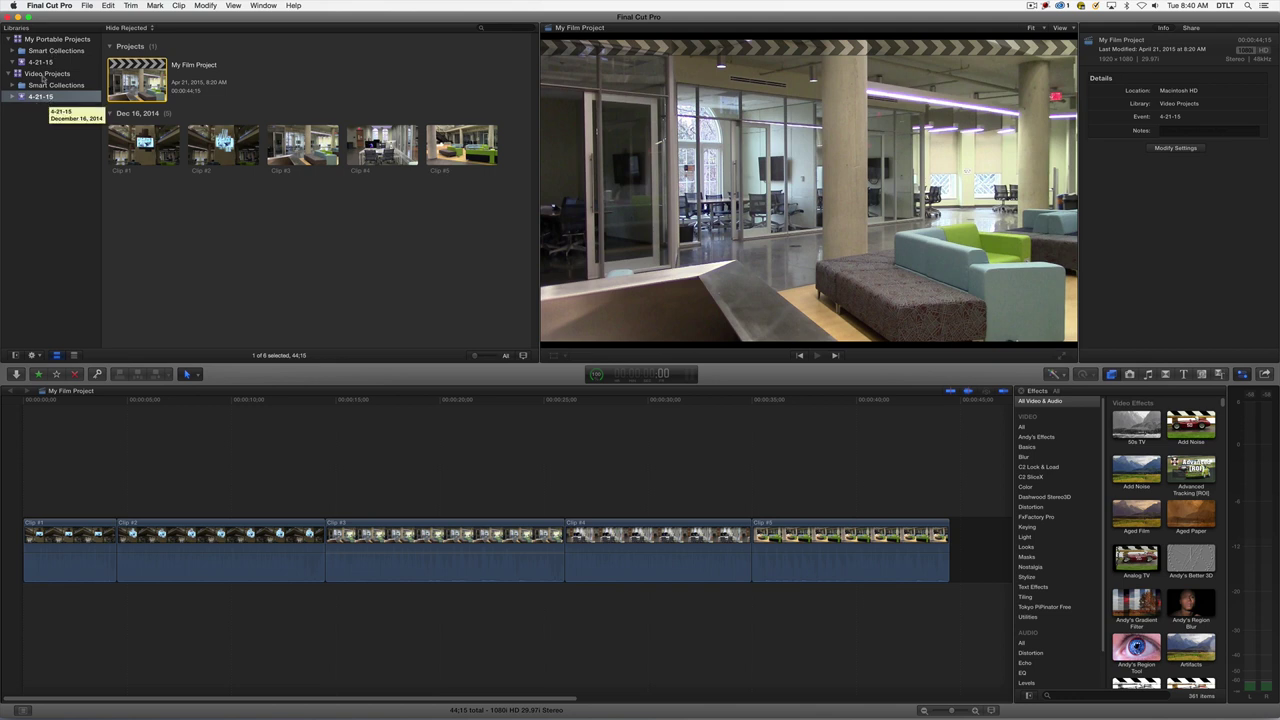
Confirm My Portable Projects' 4-21-15 event holds My Film Project and five clips, then hide Final Cut Pro
click(41, 62)
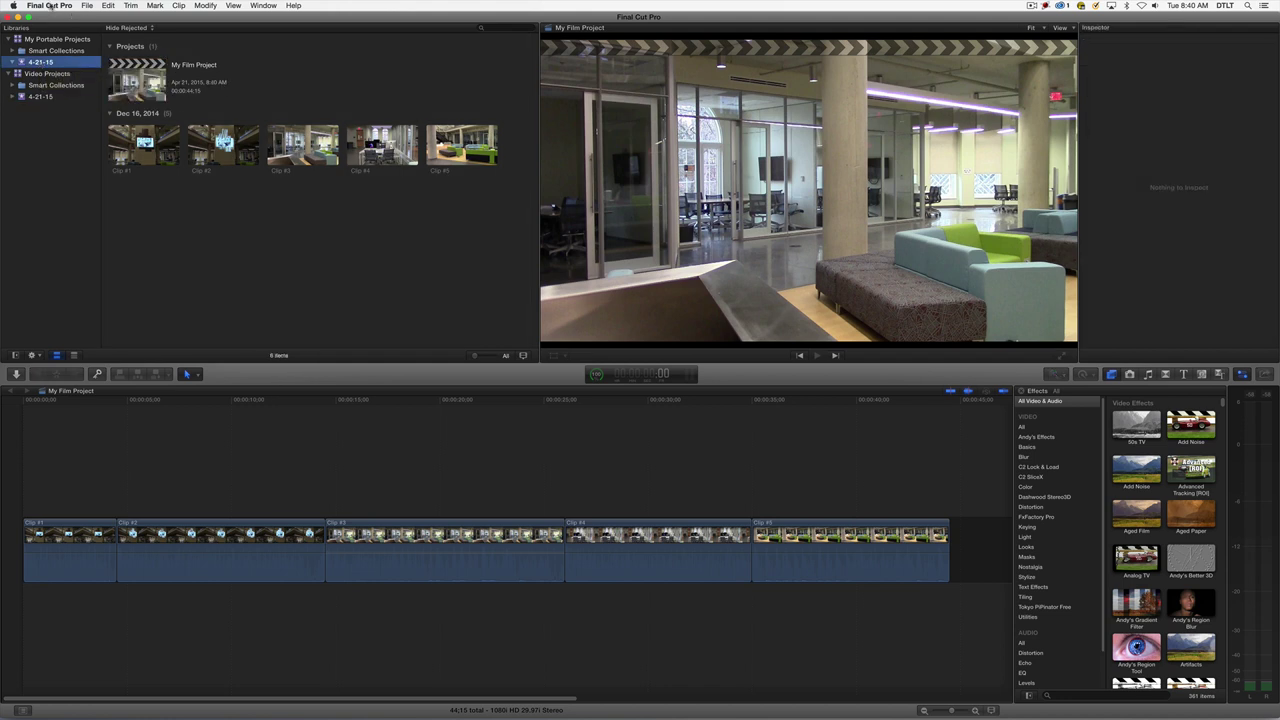
click(52, 7)
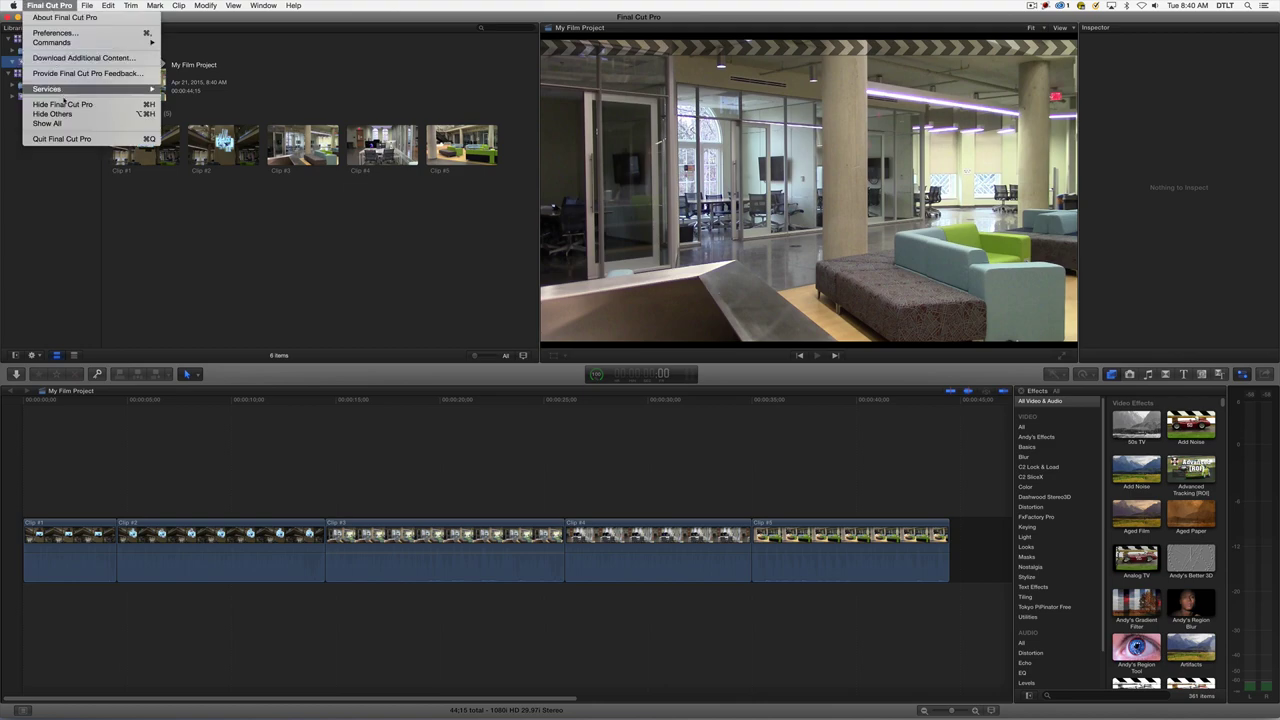
click(62, 104)
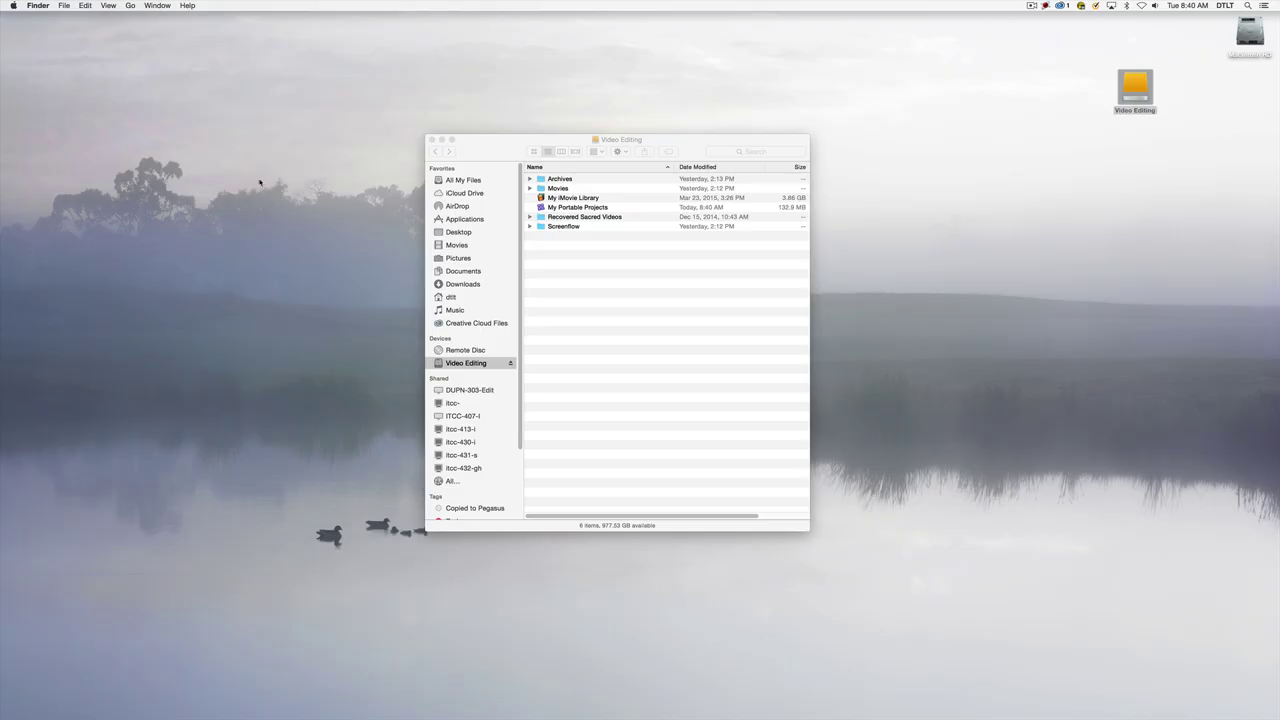
Select the My Portable Projects library file in Finder and attempt to eject Video Editing
click(577, 208)
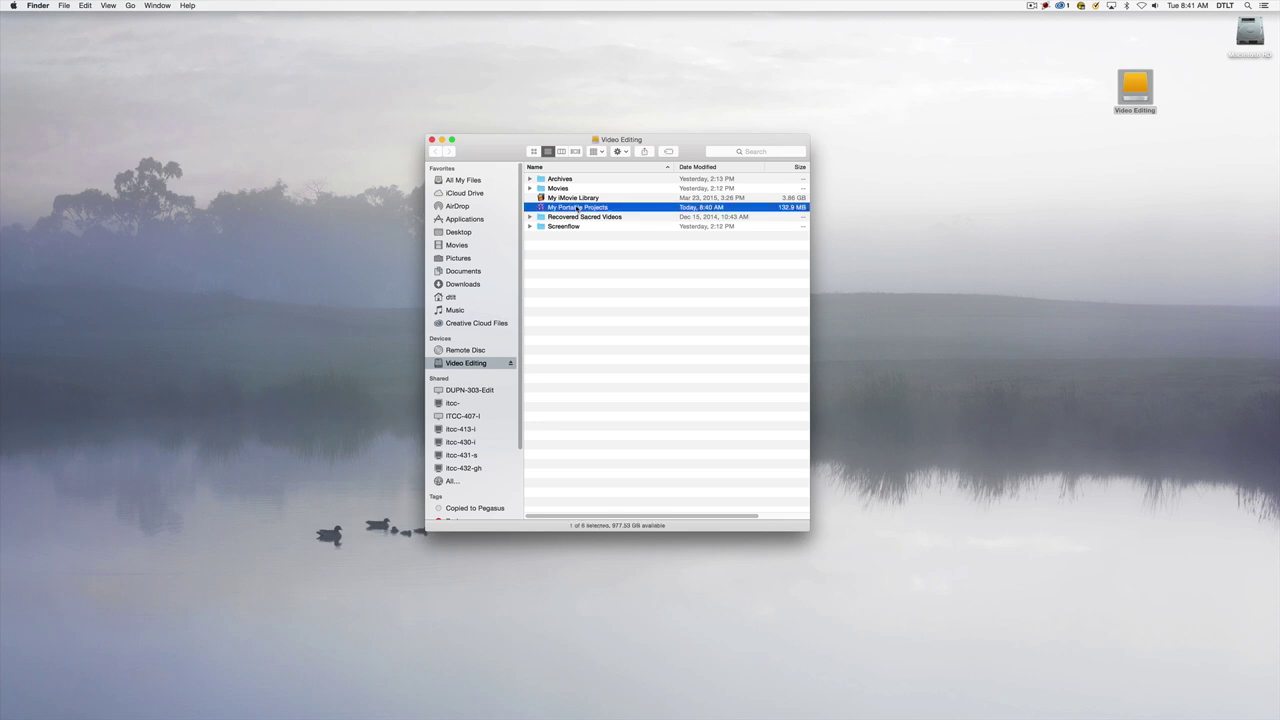
click(510, 363)
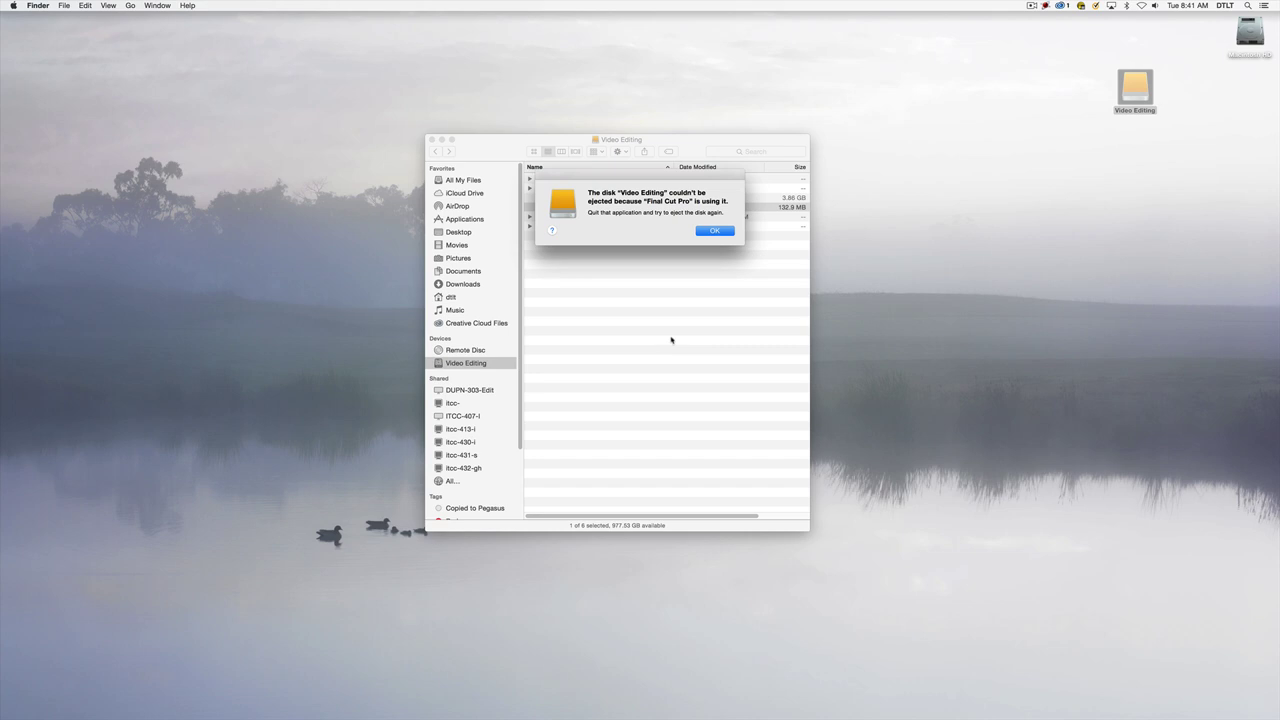